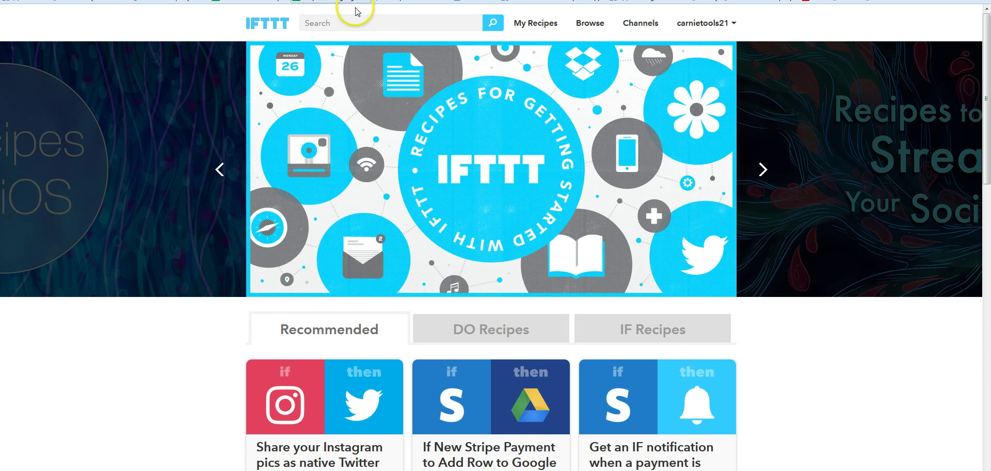
- Search the IFTTT recipe library for 'craigslist'
{"action": "left_click", "coordinate": [348, 21]}
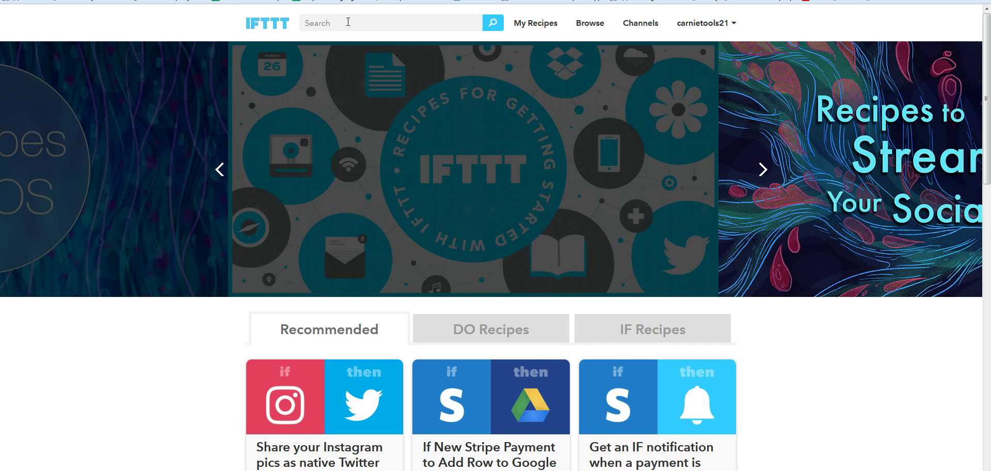
{"action": "type", "text": "craigslist"}
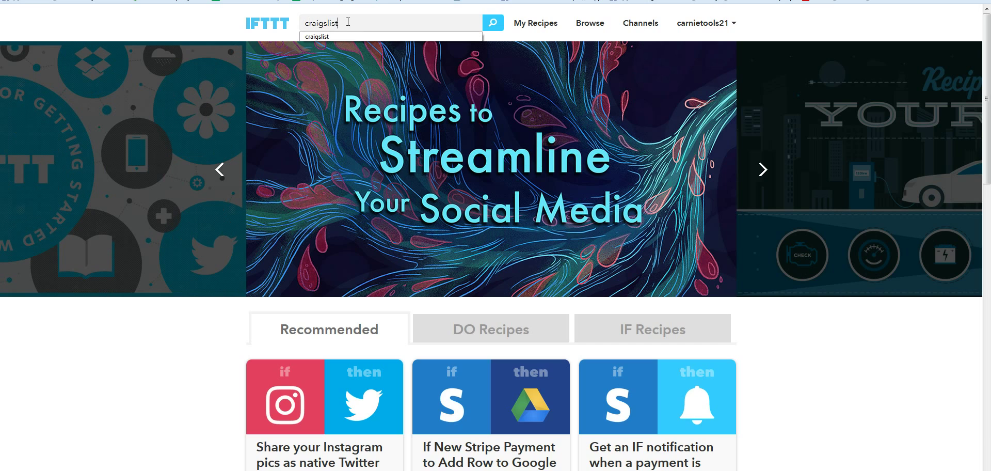
{"action": "key", "text": "Return"}
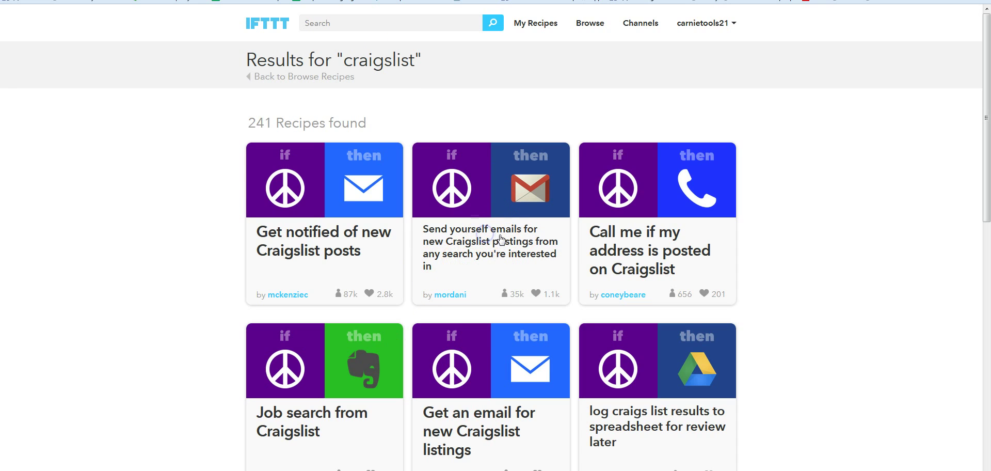
- Open the 'Send yourself emails for new Craigslist postings' recipe and review its details
{"action": "left_click", "coordinate": [498, 244]}
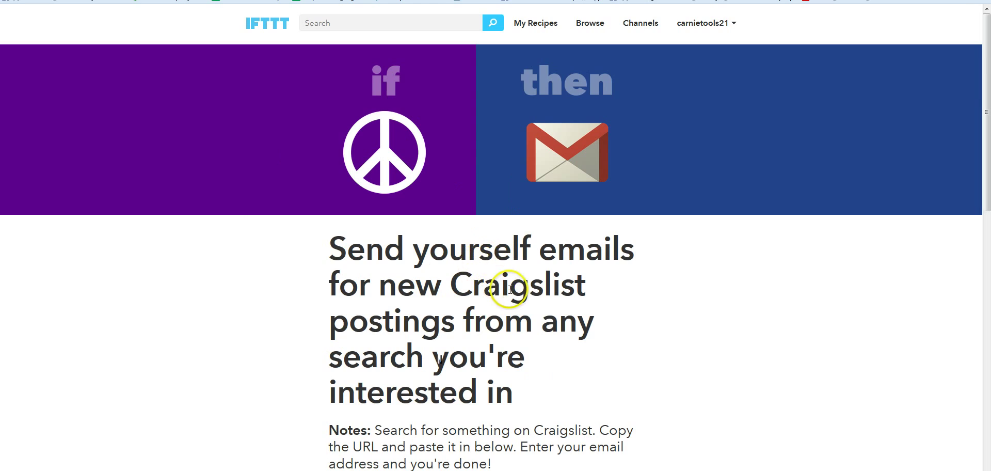
{"action": "scroll", "coordinate": [496, 284], "scroll_direction": "down", "scroll_amount": 6}
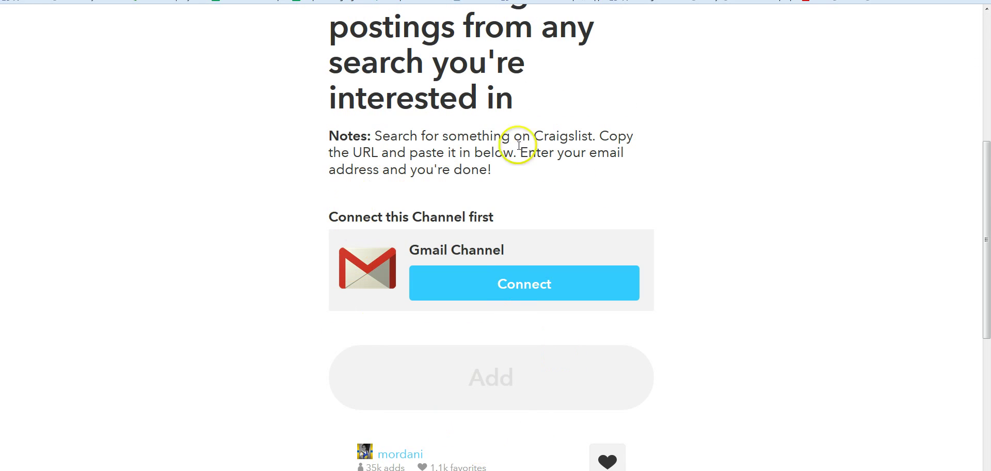
{"action": "scroll", "coordinate": [525, 169], "scroll_direction": "up", "scroll_amount": 1}
{"action": "scroll", "coordinate": [516, 181], "scroll_direction": "up", "scroll_amount": 5}
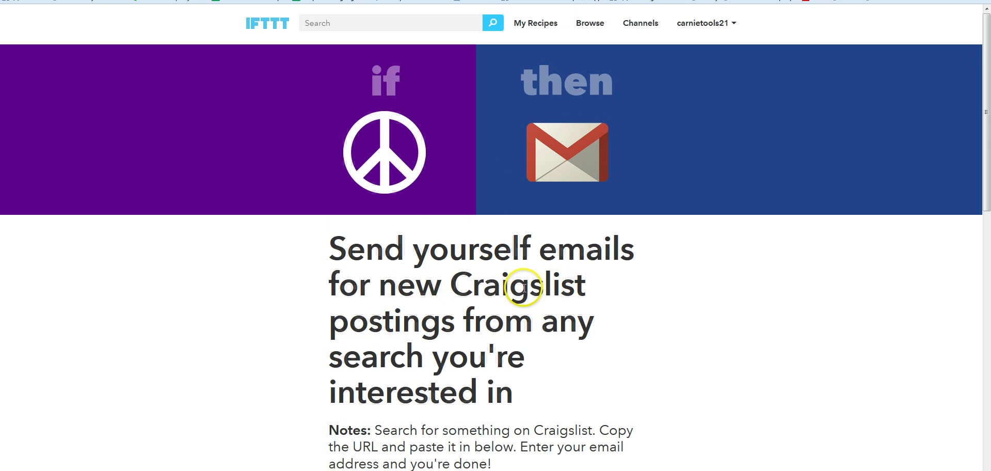
{"action": "scroll", "coordinate": [526, 286], "scroll_direction": "down", "scroll_amount": 5}
{"action": "scroll", "coordinate": [528, 310], "scroll_direction": "down", "scroll_amount": 1}
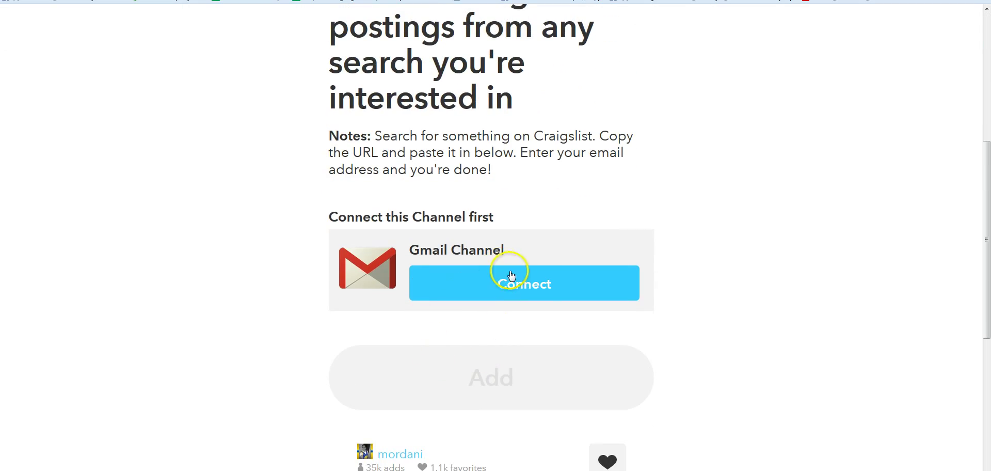
- Connect and authorize the Gmail channel, then follow the 'Search for something on Craigslist' link
{"action": "left_click", "coordinate": [550, 283]}
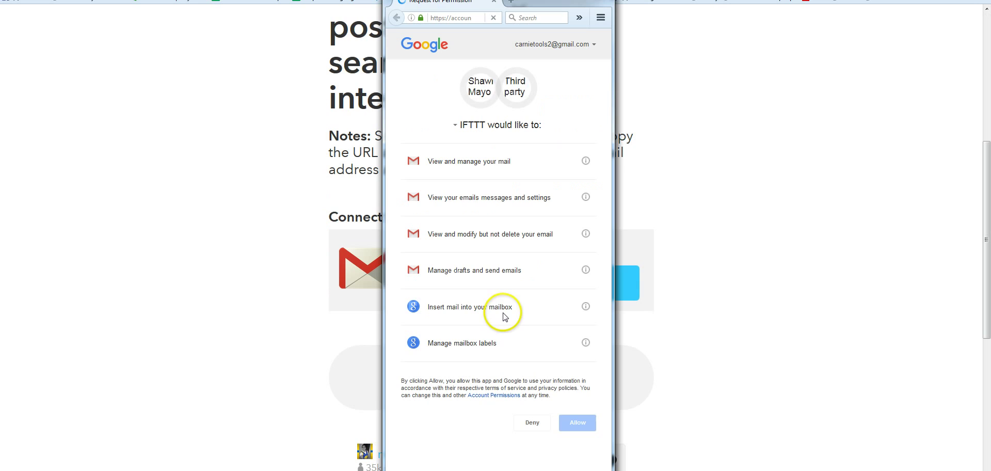
{"action": "left_click", "coordinate": [575, 422]}
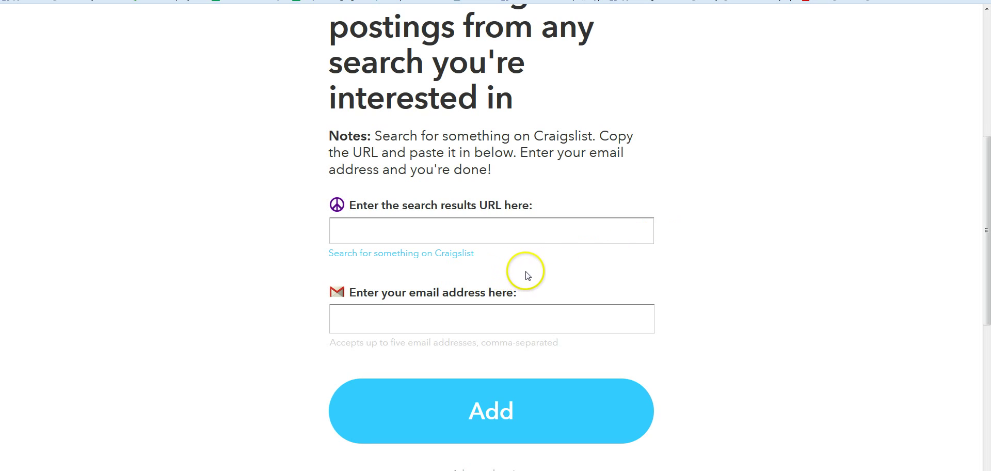
{"action": "left_click", "coordinate": [526, 236]}
{"action": "scroll", "coordinate": [518, 181], "scroll_direction": "down", "scroll_amount": 1}
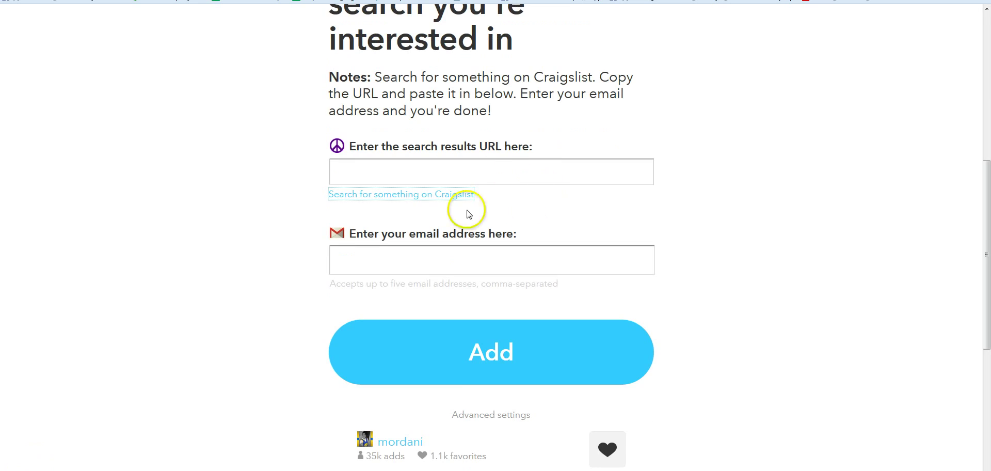
- Move Craigslist from Hillsborough County via the nearby sites list to the Tampa Bay area home page
{"action": "left_click", "coordinate": [403, 198]}
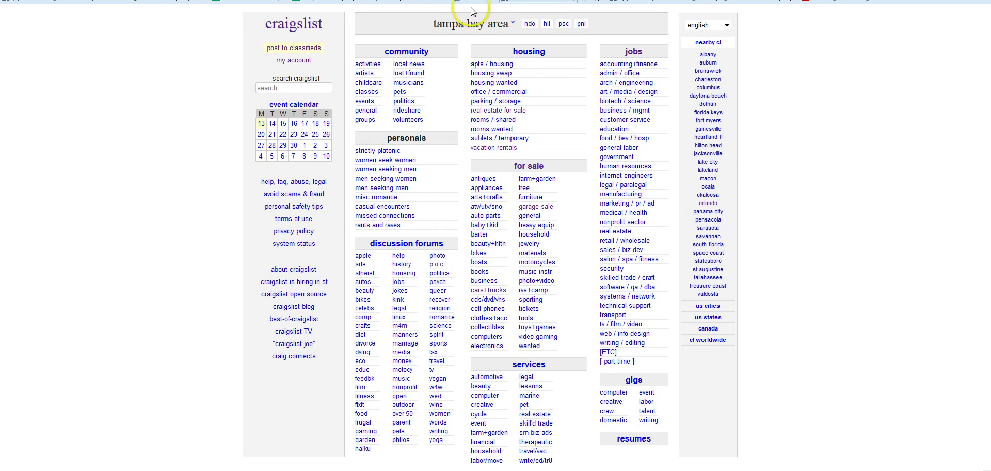
{"action": "left_click", "coordinate": [304, 88]}
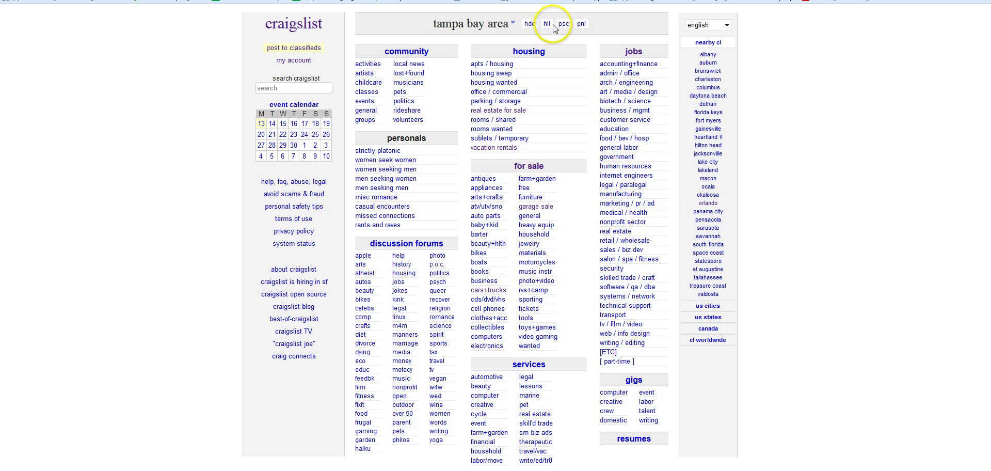
{"action": "left_click", "coordinate": [548, 25]}
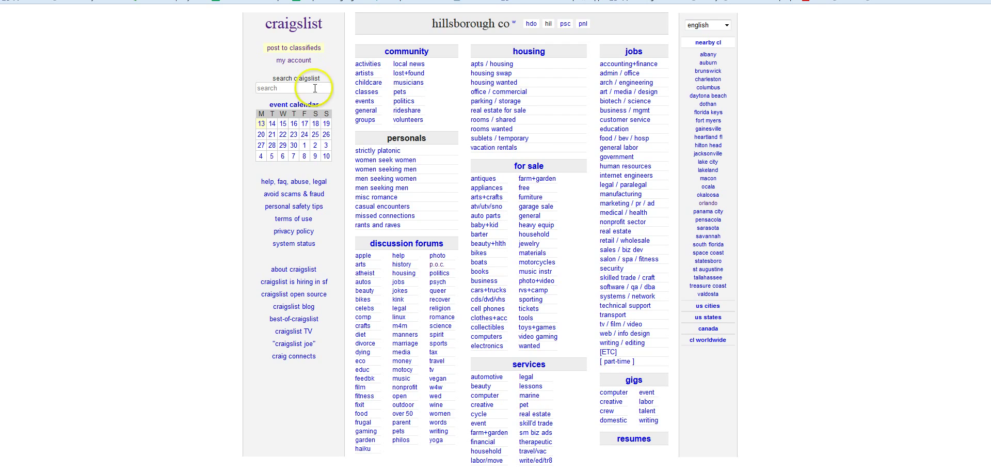
{"action": "left_click", "coordinate": [711, 46]}
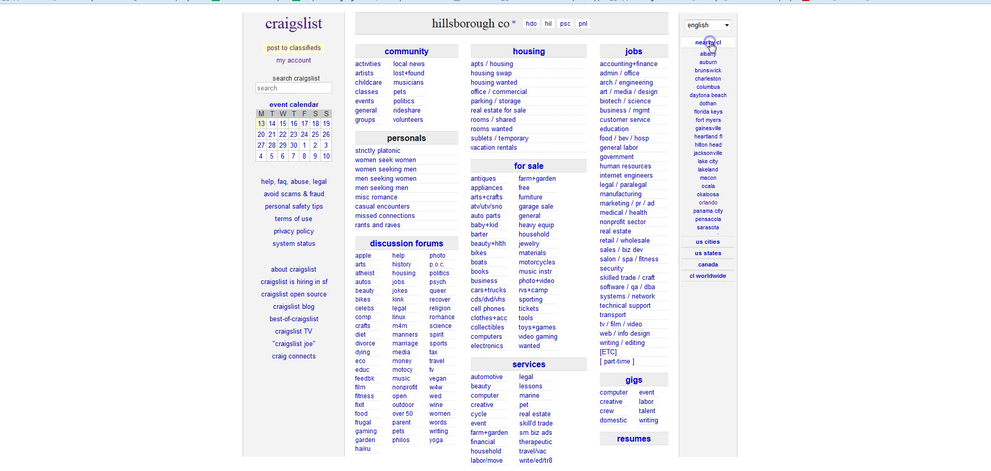
{"action": "left_click", "coordinate": [720, 45]}
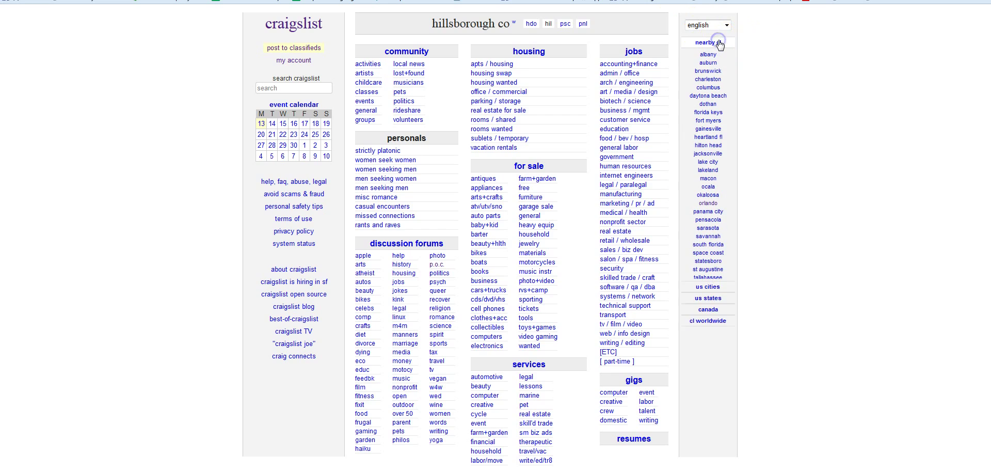
{"action": "left_click", "coordinate": [722, 213]}
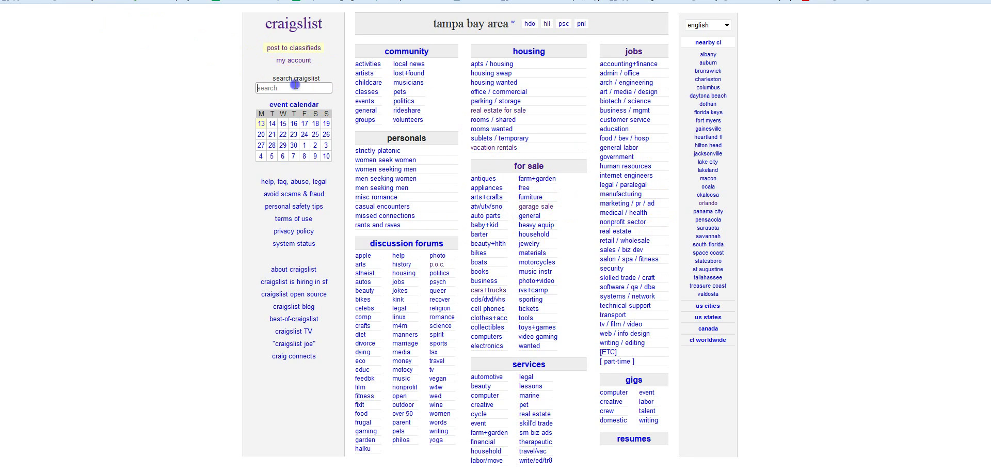
- Search Tampa Bay for-sale listings for 'textbooks' (169 results) and return to the IFTTT recipe page
{"action": "left_click", "coordinate": [296, 87]}
{"action": "type", "text": "text"}
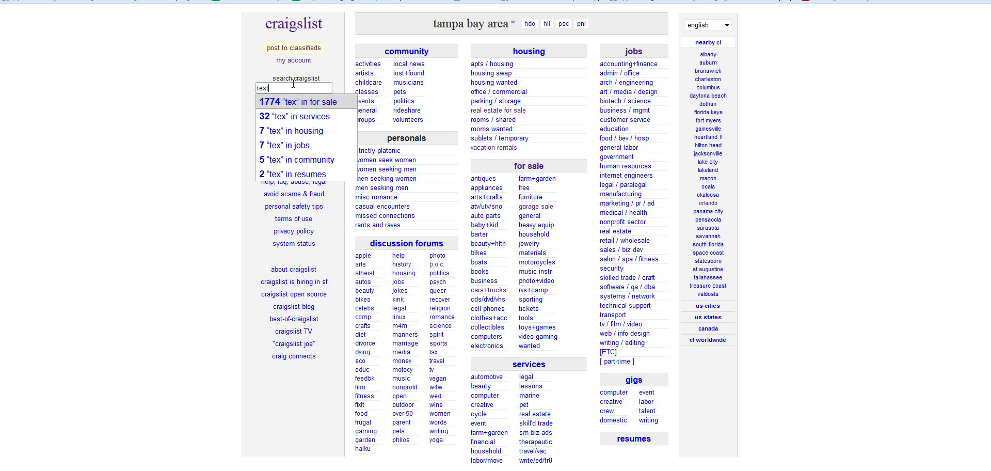
{"action": "type", "text": "books"}
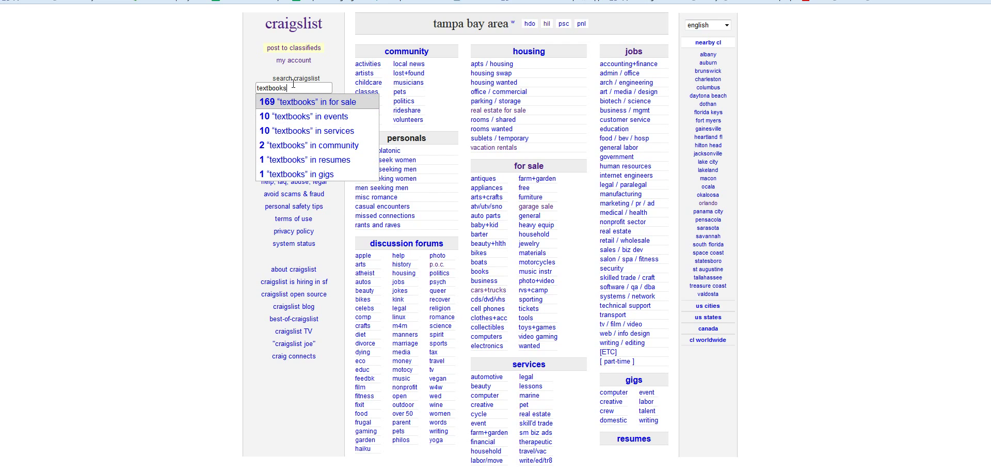
{"action": "left_click", "coordinate": [331, 102]}
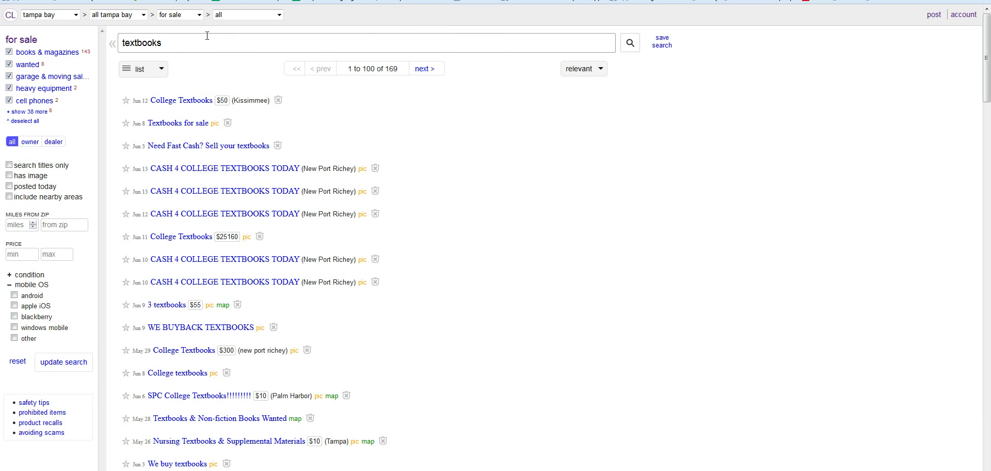
{"action": "left_click", "coordinate": [232, 16]}
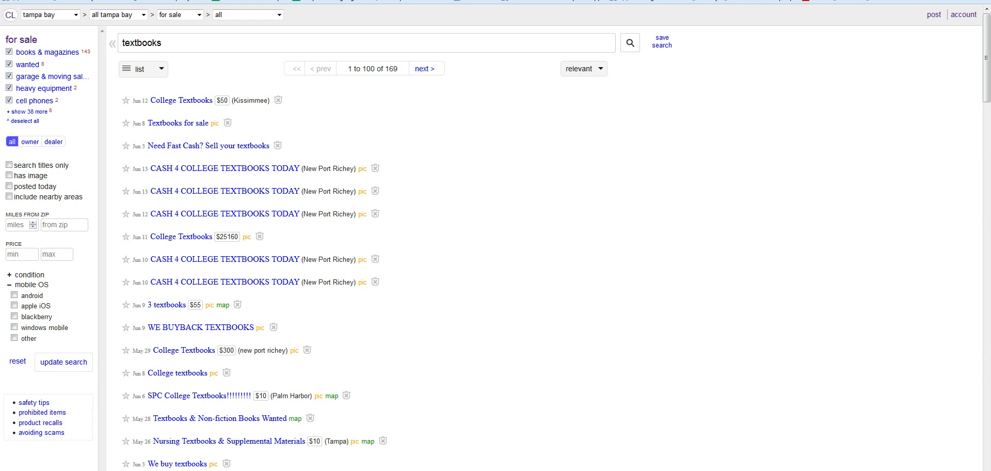
{"action": "key", "text": "ctrl+Tab"}
- Paste the Tampa textbooks search URL, enter the Gmail address, and create the recipe
{"action": "left_click", "coordinate": [466, 168]}
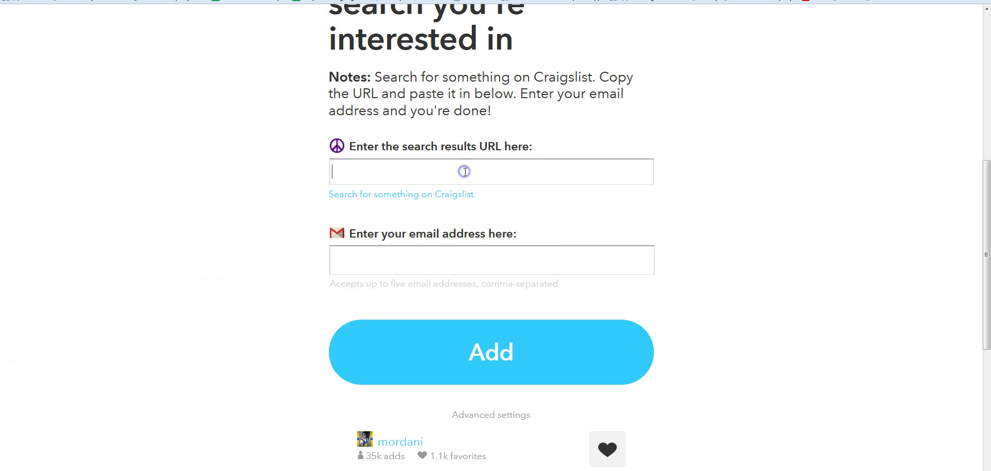
{"action": "type", "text": "http://tampa.craigslist.org/search/sss?sort=rel&query=textbooks"}
{"action": "left_click", "coordinate": [499, 247]}
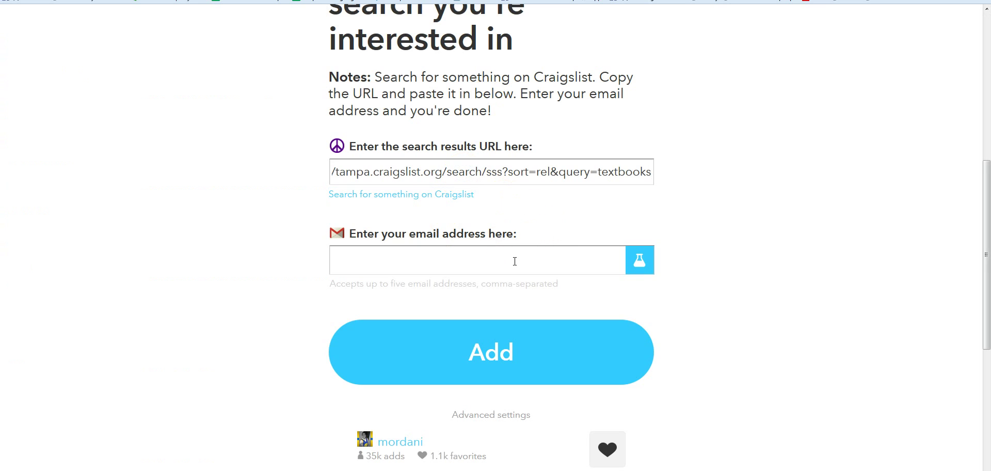
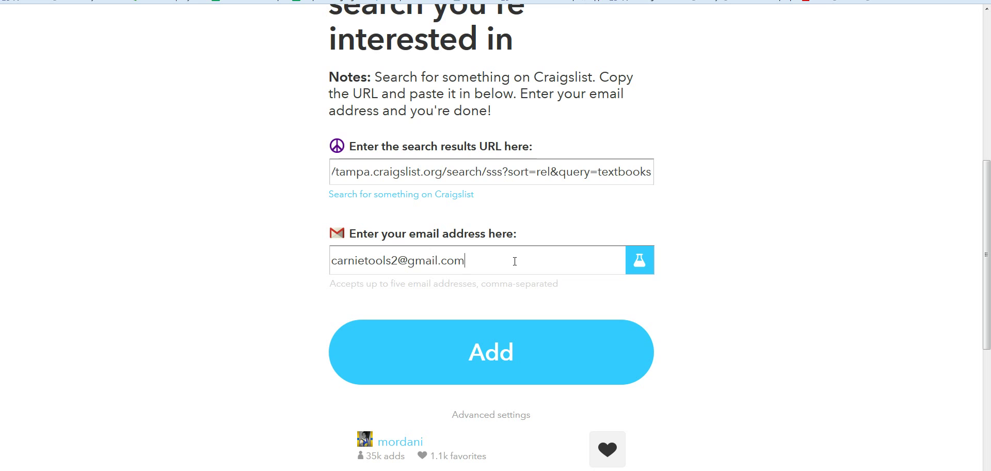
{"action": "left_click", "coordinate": [461, 351]}
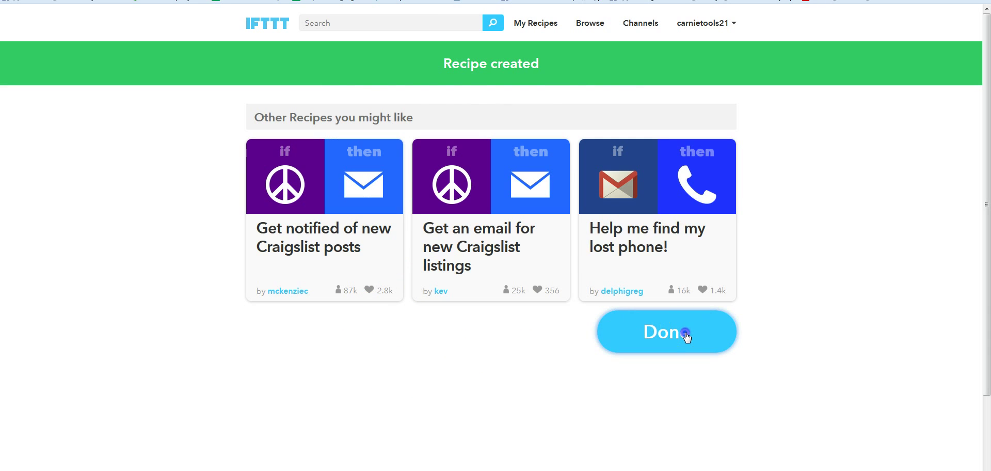
{"action": "left_click", "coordinate": [645, 333]}
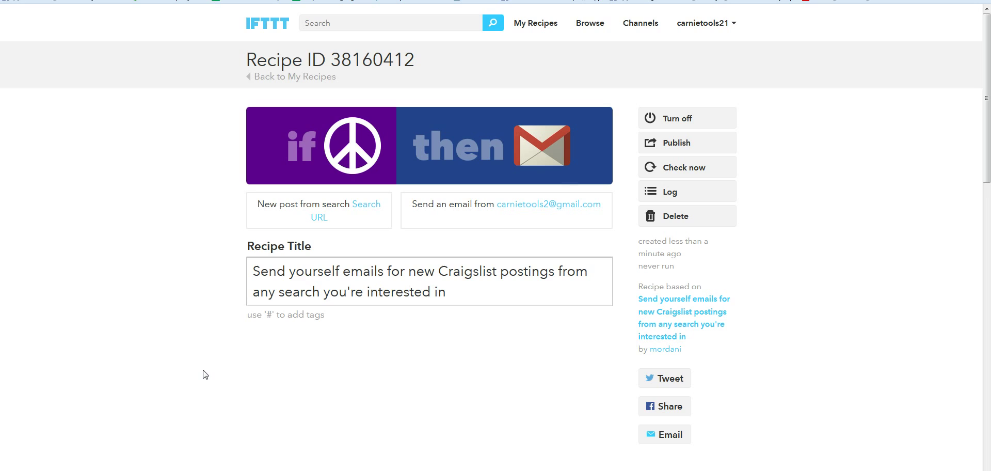
{"action": "scroll", "coordinate": [205, 375], "scroll_direction": "down", "scroll_amount": 6}
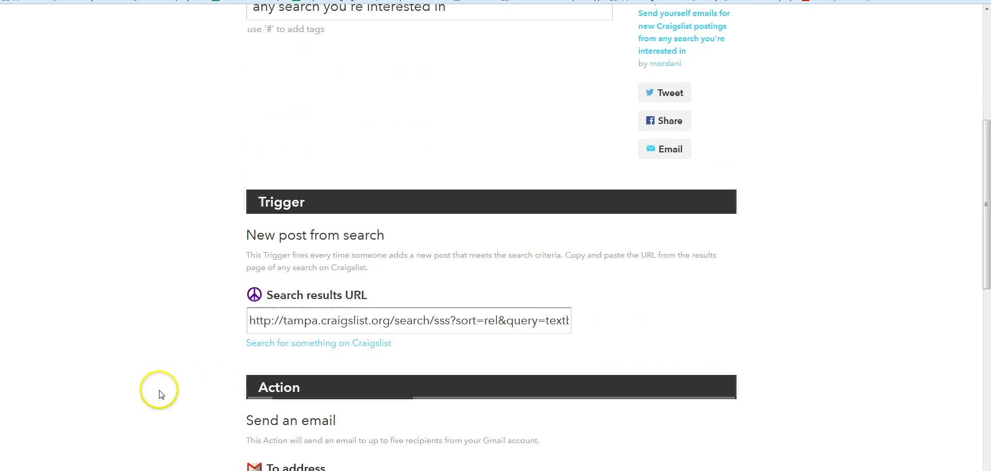
{"action": "scroll", "coordinate": [98, 408], "scroll_direction": "down", "scroll_amount": 2}
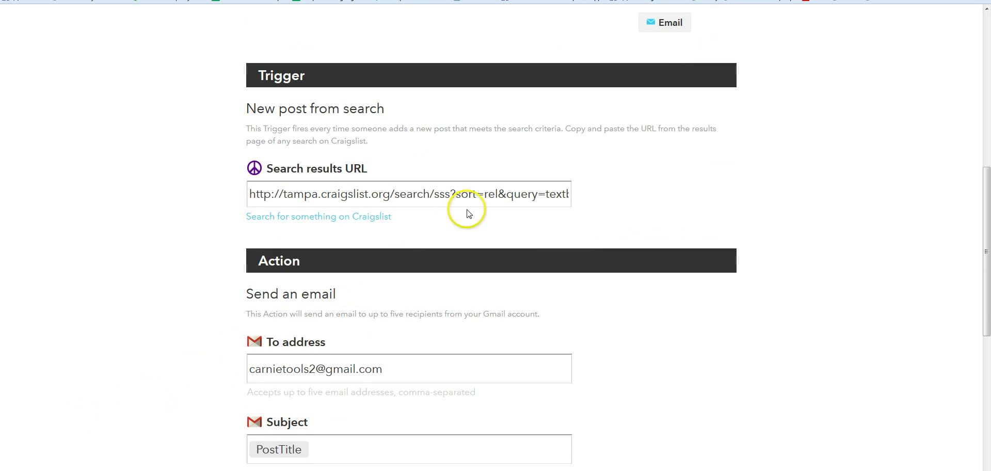
{"action": "scroll", "coordinate": [465, 243], "scroll_direction": "down", "scroll_amount": 3}
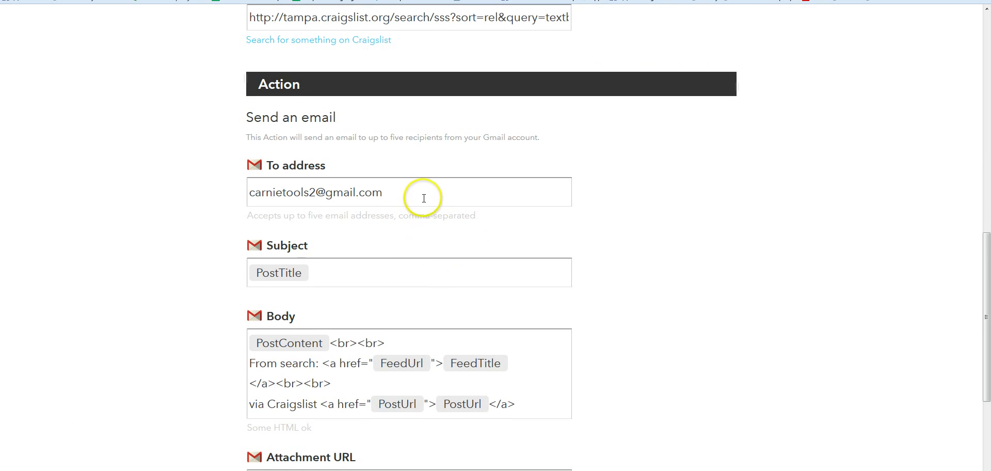
{"action": "scroll", "coordinate": [428, 200], "scroll_direction": "down", "scroll_amount": 2}
{"action": "scroll", "coordinate": [430, 209], "scroll_direction": "down", "scroll_amount": 2}
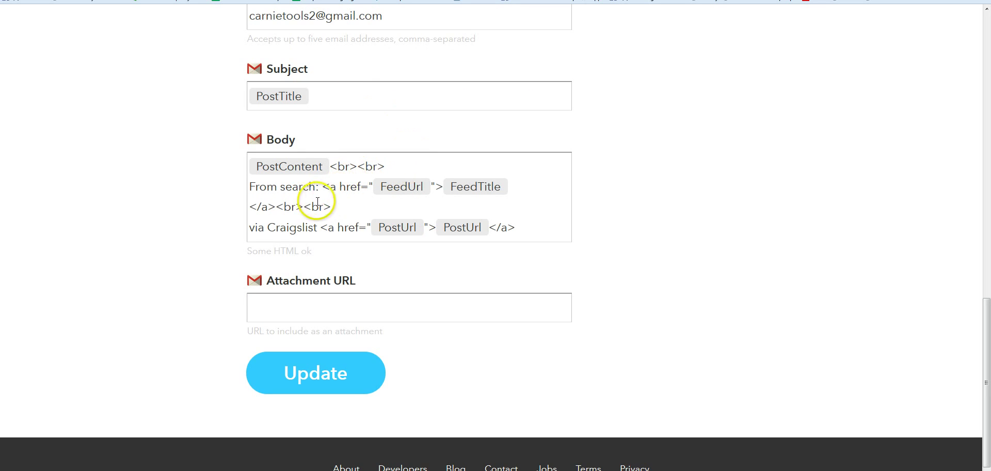
{"action": "left_click", "coordinate": [266, 189]}
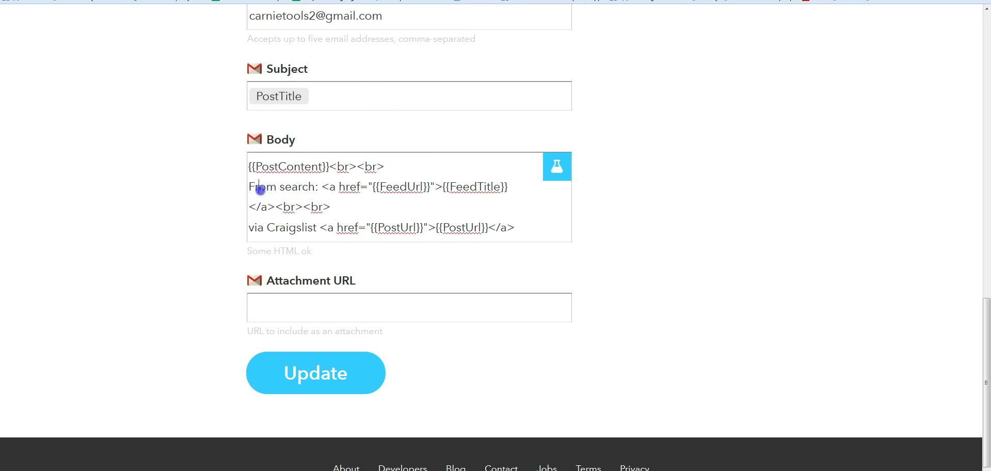
{"action": "left_click_drag", "start_coordinate": [259, 190], "coordinate": [533, 264]}
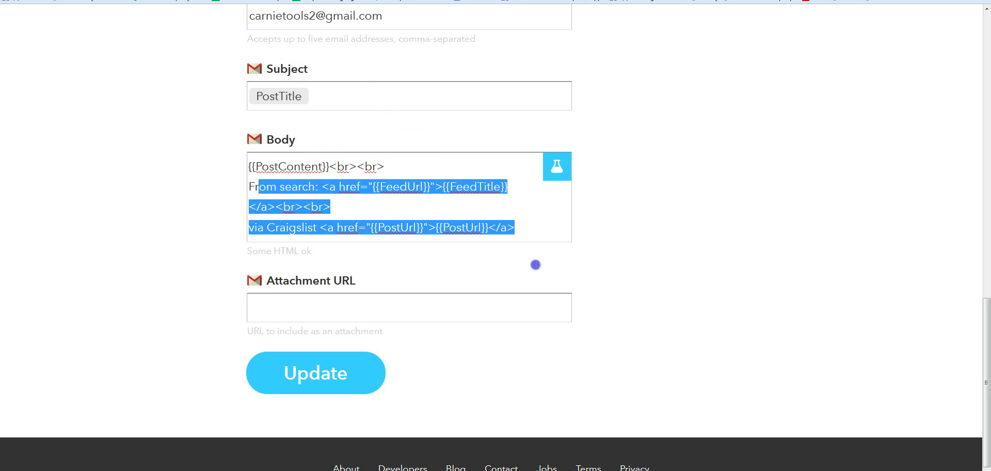
{"action": "left_click", "coordinate": [538, 221]}
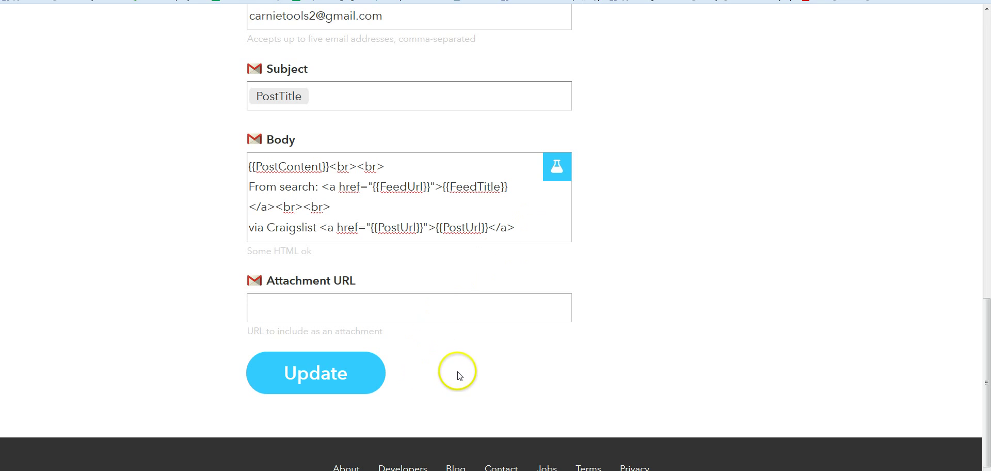
{"action": "scroll", "coordinate": [459, 366], "scroll_direction": "up", "scroll_amount": 2}
{"action": "scroll", "coordinate": [459, 359], "scroll_direction": "up", "scroll_amount": 1}
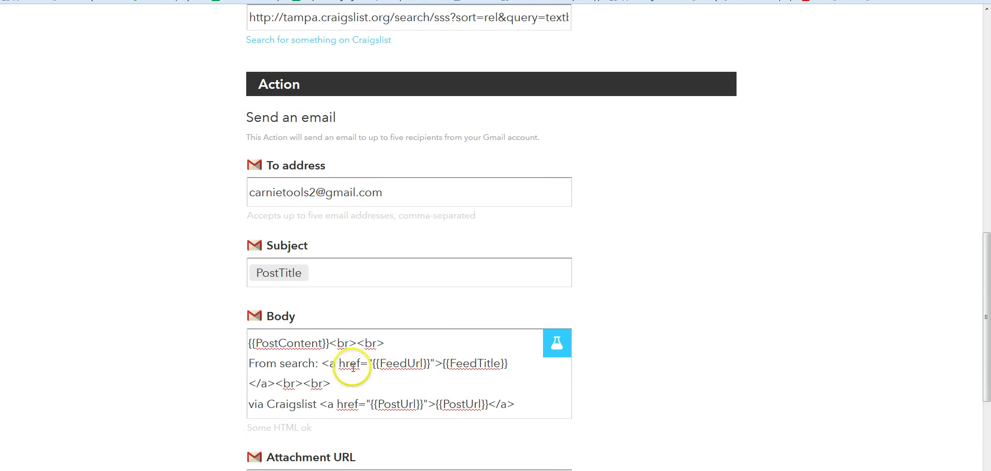
{"action": "left_click", "coordinate": [381, 280]}
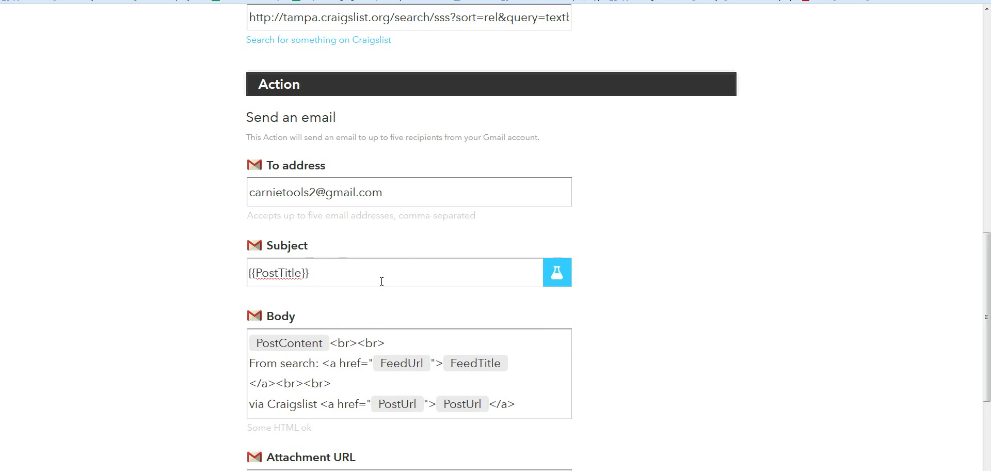
{"action": "type", "text": "ne"}
{"action": "type", "text": "w craigl"}
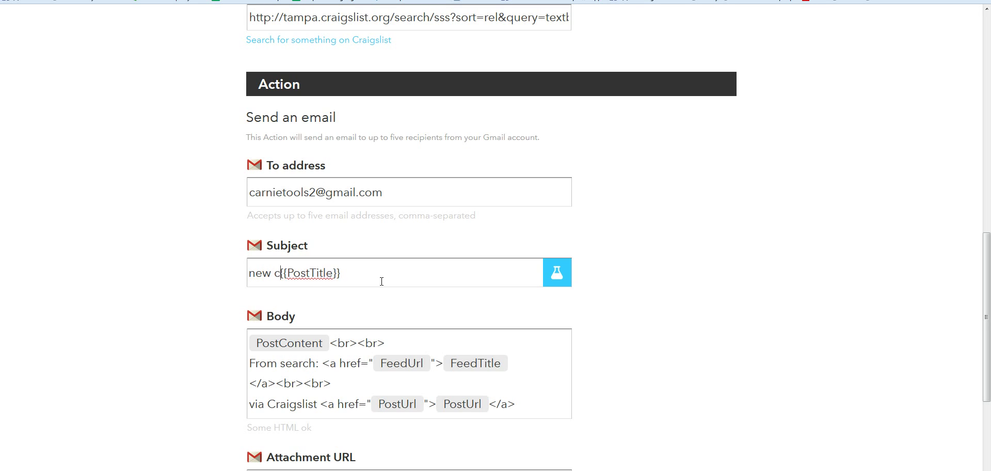
{"action": "key", "text": "BackSpace"}
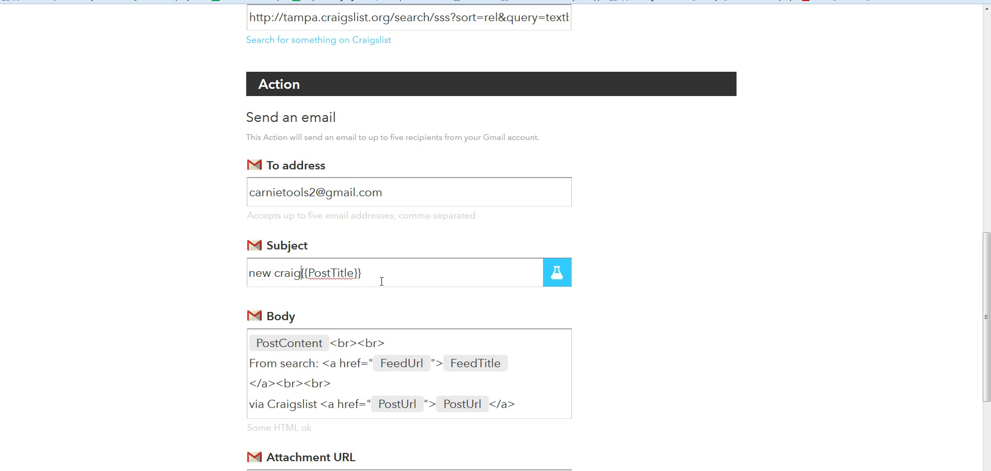
{"action": "type", "text": "slist post:"}
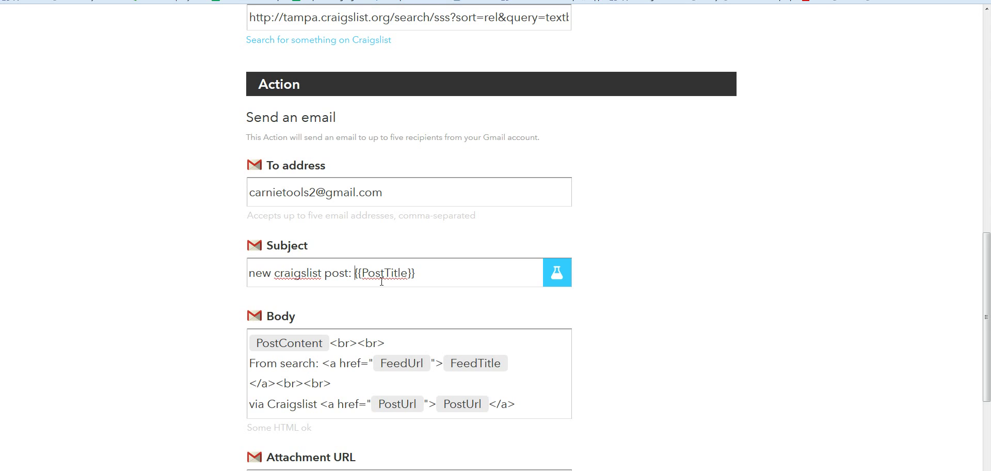
{"action": "key", "text": "BackSpace"}
{"action": "key", "text": "BackSpace"}
{"action": "key", "text": "BackSpace"}
{"action": "key", "text": "BackSpace"}
{"action": "key", "text": "BackSpace"}
{"action": "key", "text": "BackSpace"}
{"action": "key", "text": "BackSpace"}
{"action": "key", "text": "BackSpace"}
{"action": "key", "text": "BackSpace"}
{"action": "key", "text": "BackSpace"}
{"action": "key", "text": "BackSpace"}
{"action": "key", "text": "BackSpace"}
{"action": "key", "text": "BackSpace"}
{"action": "key", "text": "BackSpace"}
{"action": "key", "text": "BackSpace"}
{"action": "key", "text": "BackSpace"}
{"action": "key", "text": "BackSpace"}
{"action": "key", "text": "BackSpace"}
{"action": "key", "text": "BackSpace"}
{"action": "key", "text": "BackSpace"}
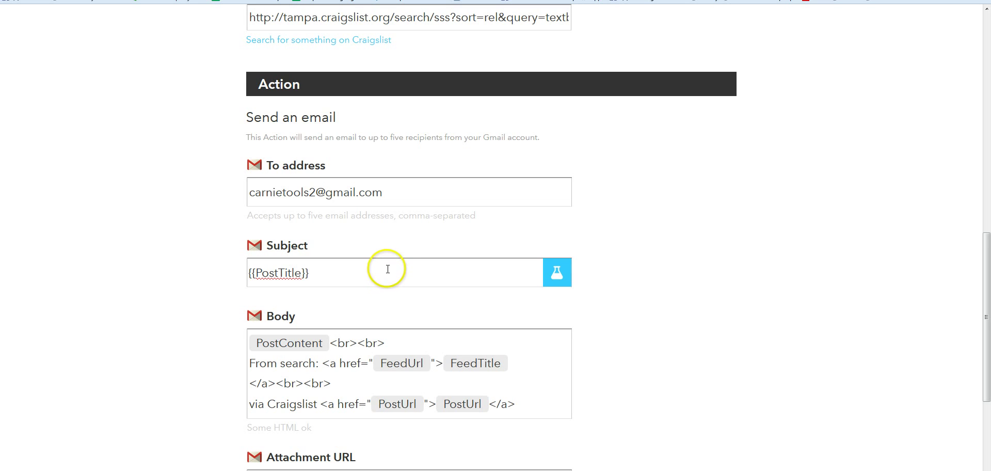
{"action": "scroll", "coordinate": [409, 269], "scroll_direction": "down", "scroll_amount": 1}
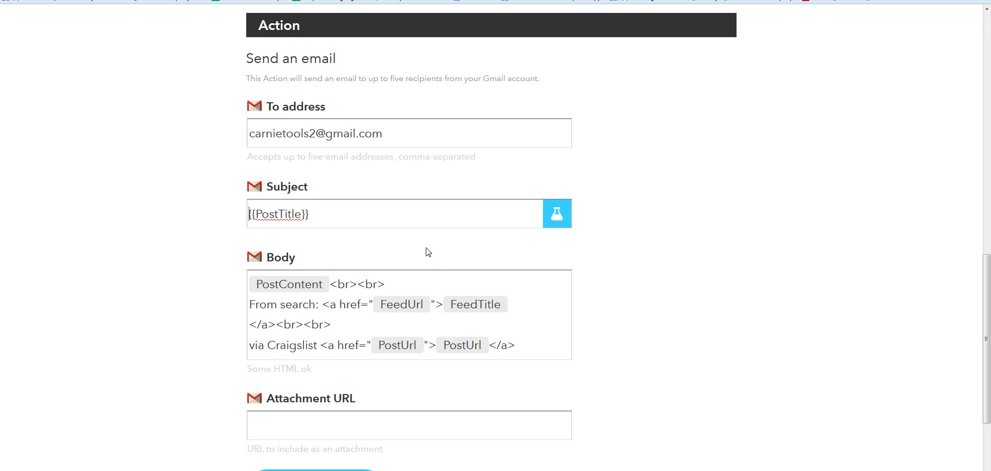
{"action": "scroll", "coordinate": [428, 252], "scroll_direction": "down", "scroll_amount": 3}
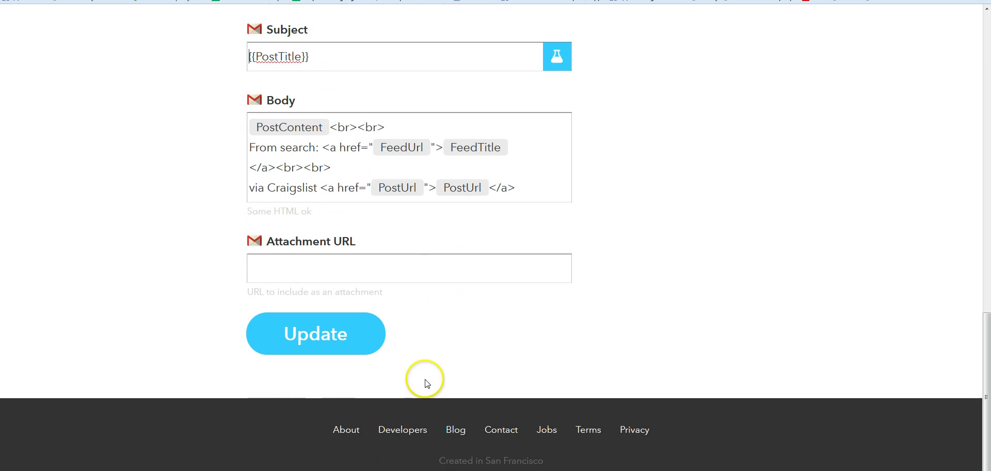